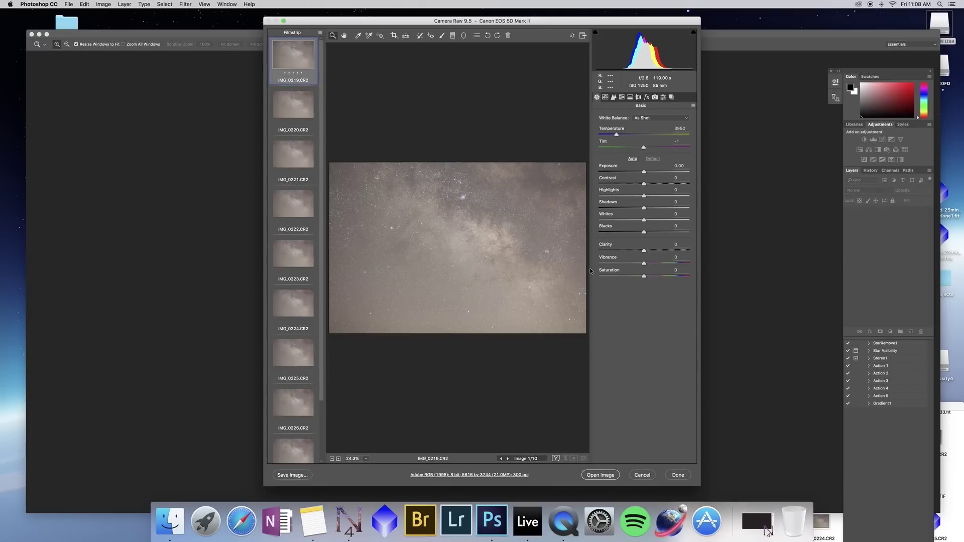
key(super+a)
key(super+alt+3)
key(super+plus)
key(super+plus)
key(super+plus)
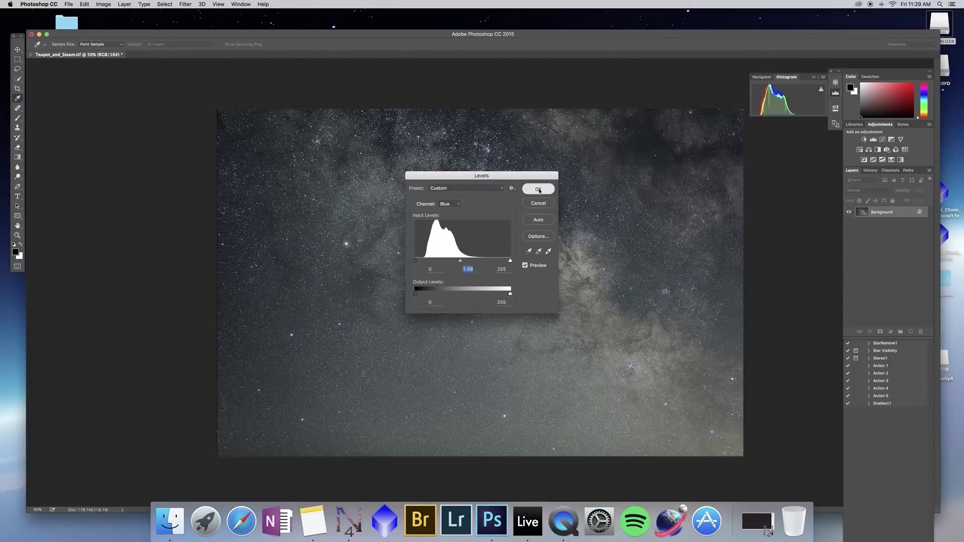
click(539, 189)
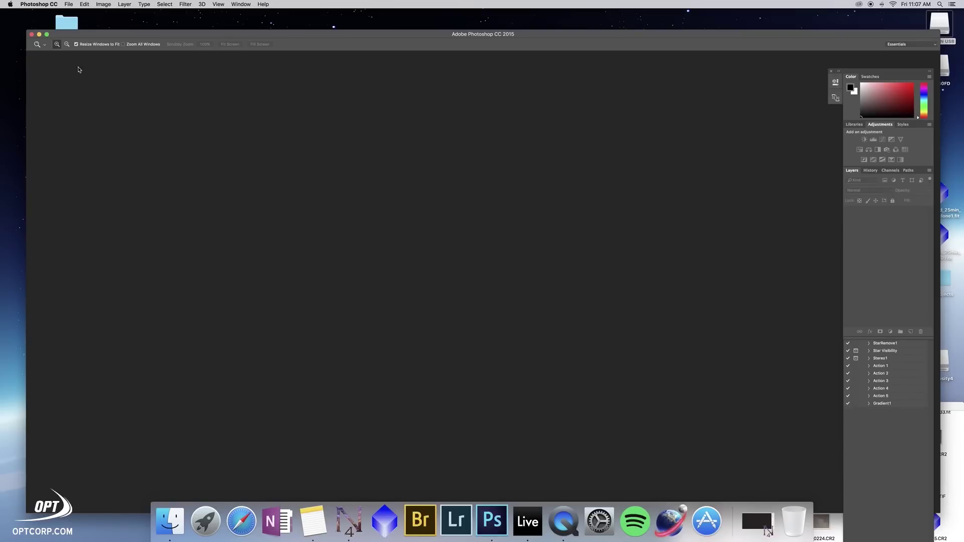
- Bring up the File > Open browser and scroll to the 2016_06_25 raw files
click(69, 4)
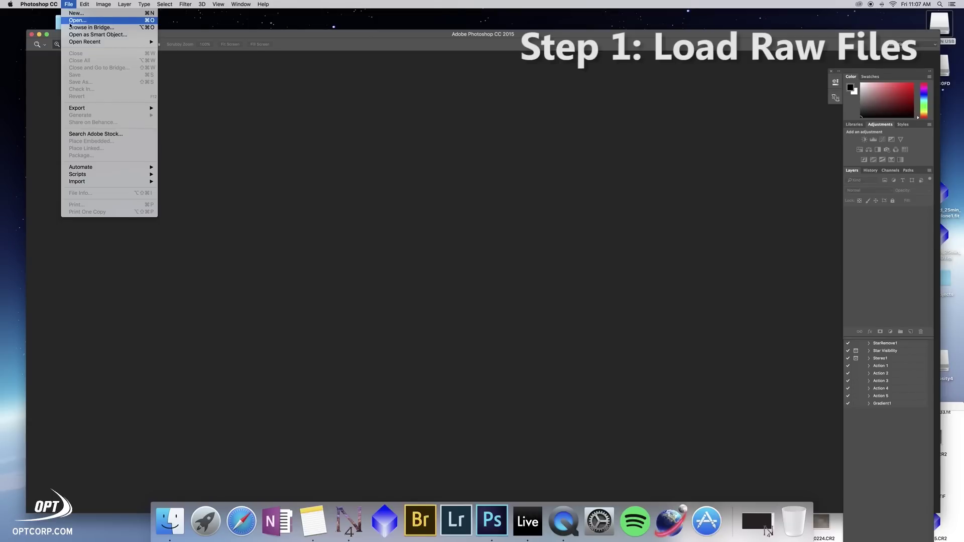
click(71, 21)
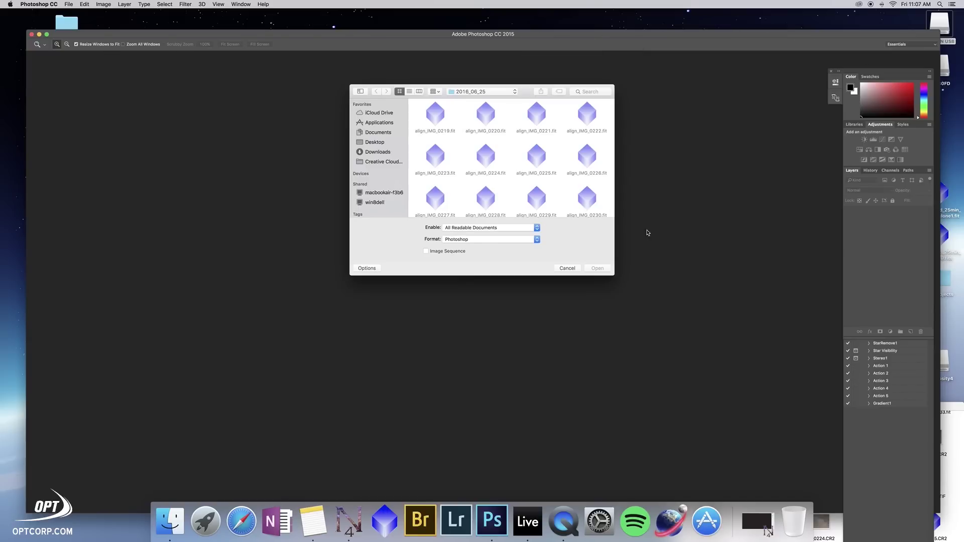
scroll(598, 191, down, 3)
scroll(598, 192, down, 5)
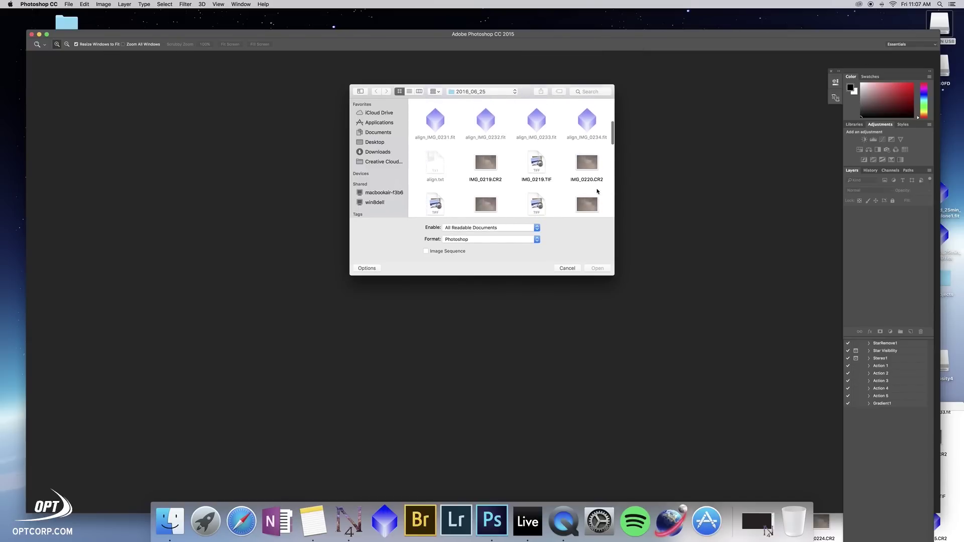
- Select IMG_0219.CR2 through IMG_0228.CR2 and open all ten in Camera Raw
click(479, 156)
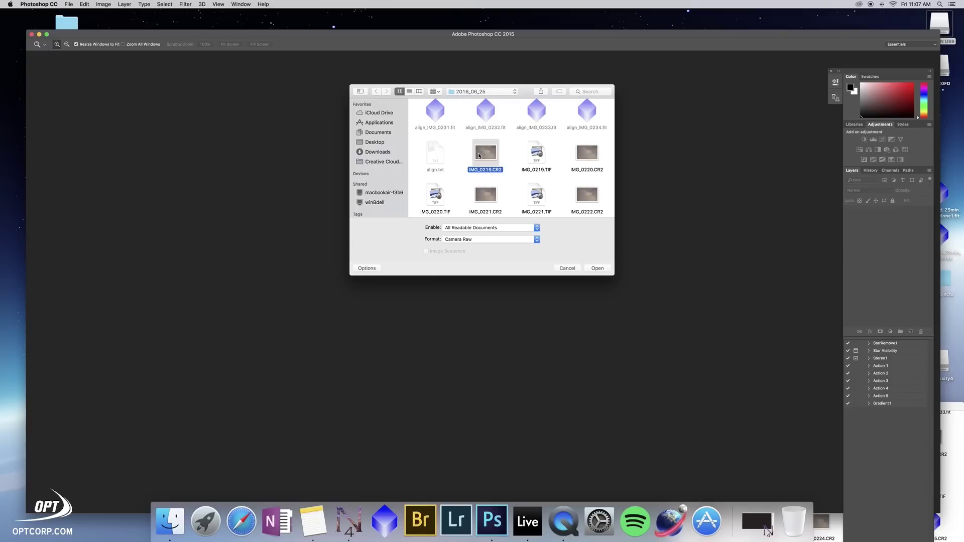
super+click(584, 156)
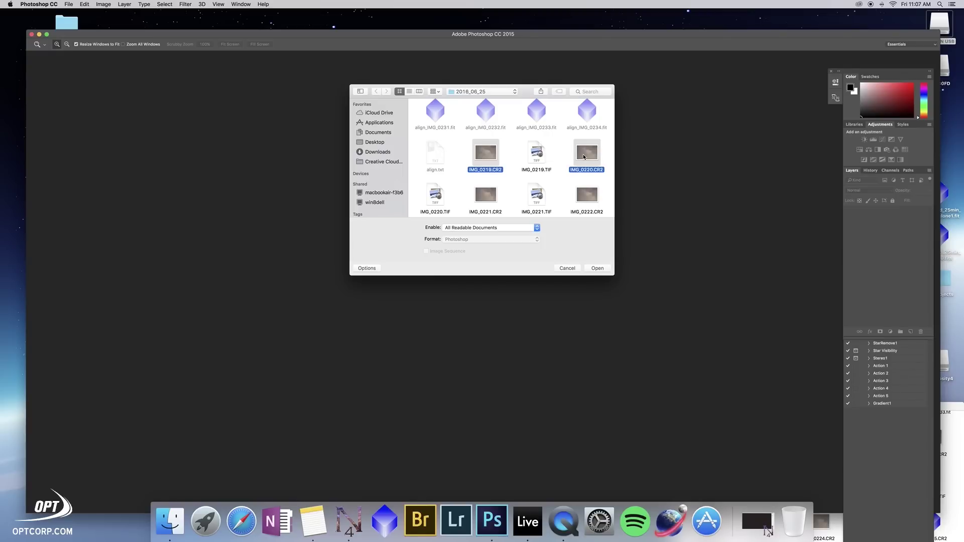
super+click(490, 195)
super+click(588, 195)
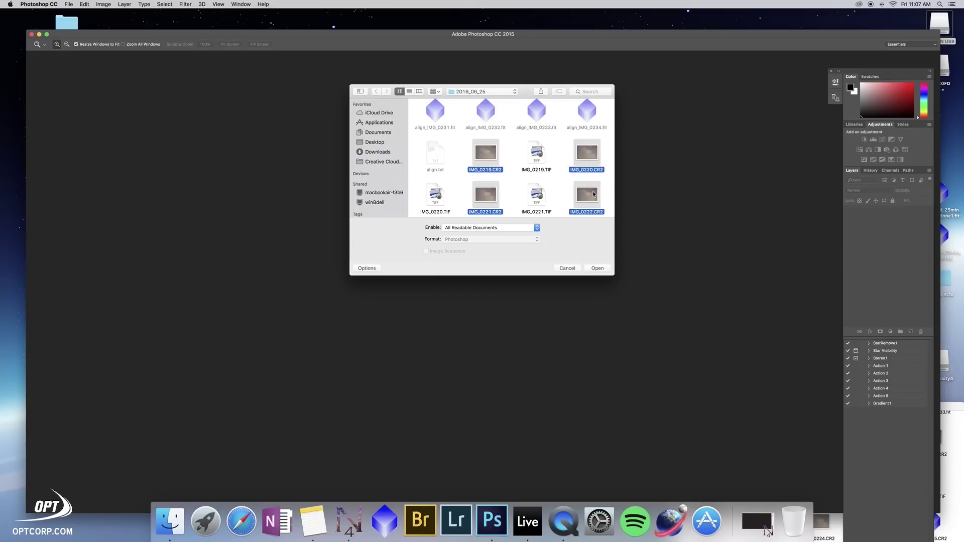
scroll(544, 172, down, 4)
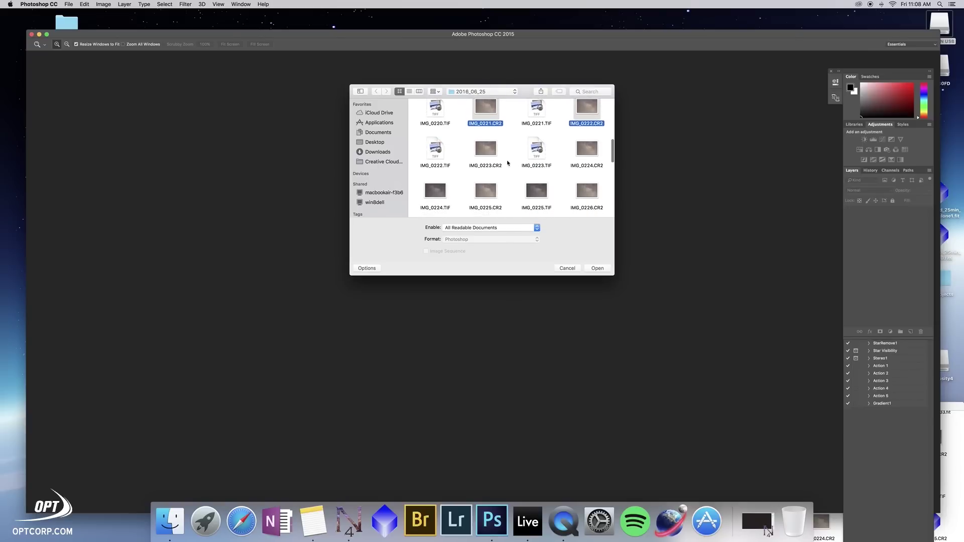
super+click(487, 156)
super+click(596, 152)
super+click(504, 184)
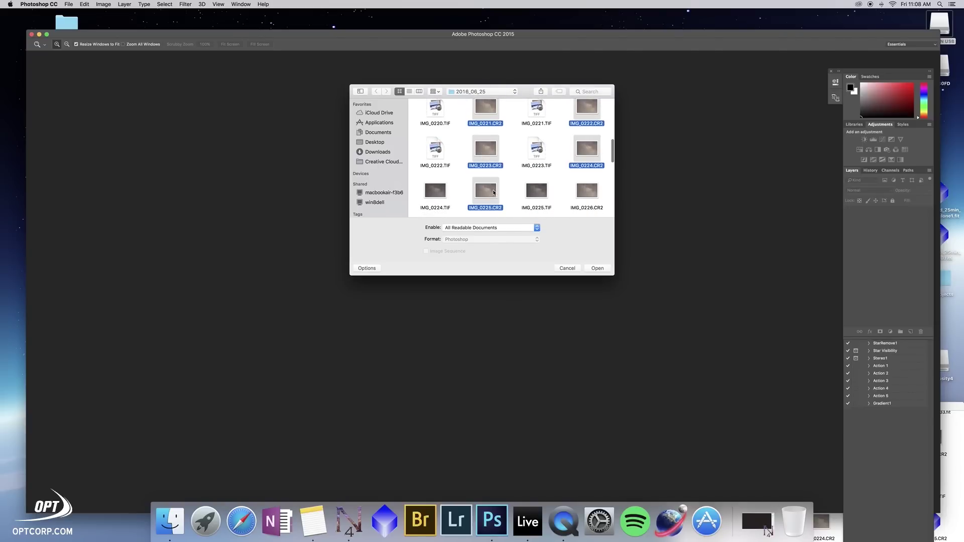
super+click(598, 192)
scroll(577, 191, down, 3)
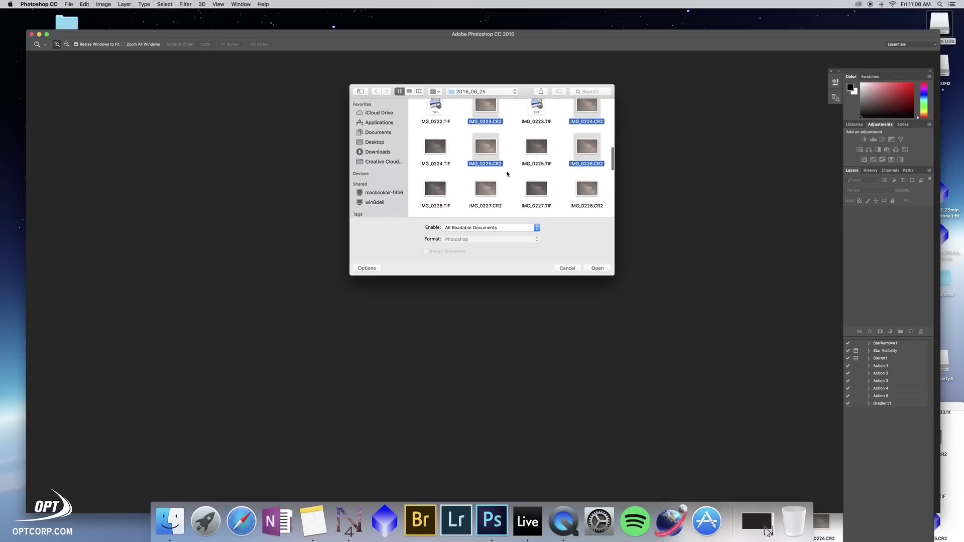
super+click(499, 194)
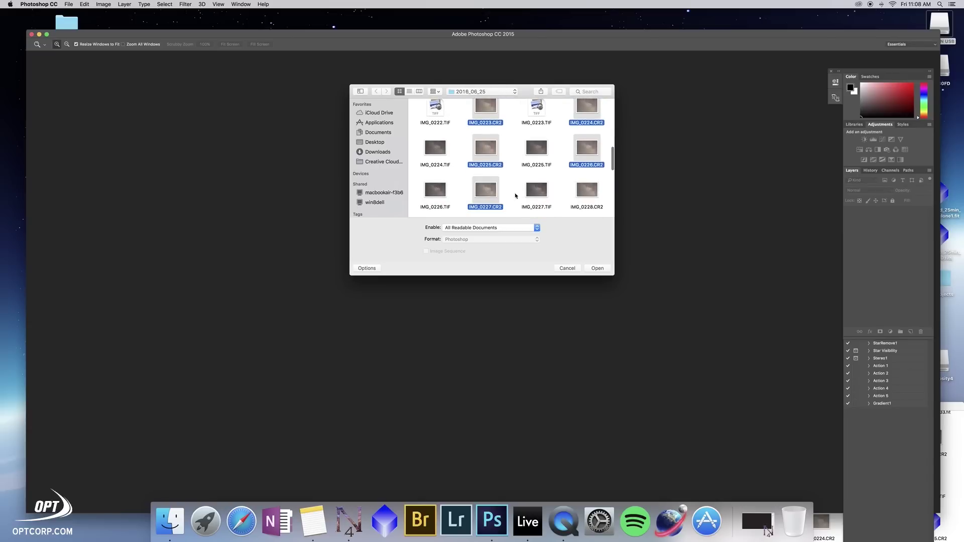
super+click(593, 195)
click(591, 269)
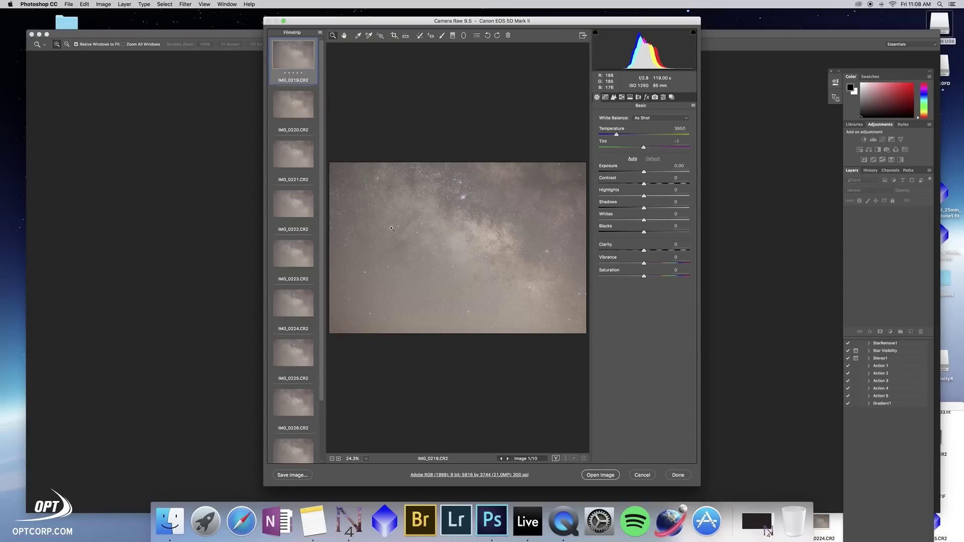
- Preview IMG_0222.CR2 in the filmstrip, then return to IMG_0219.CR2
click(303, 207)
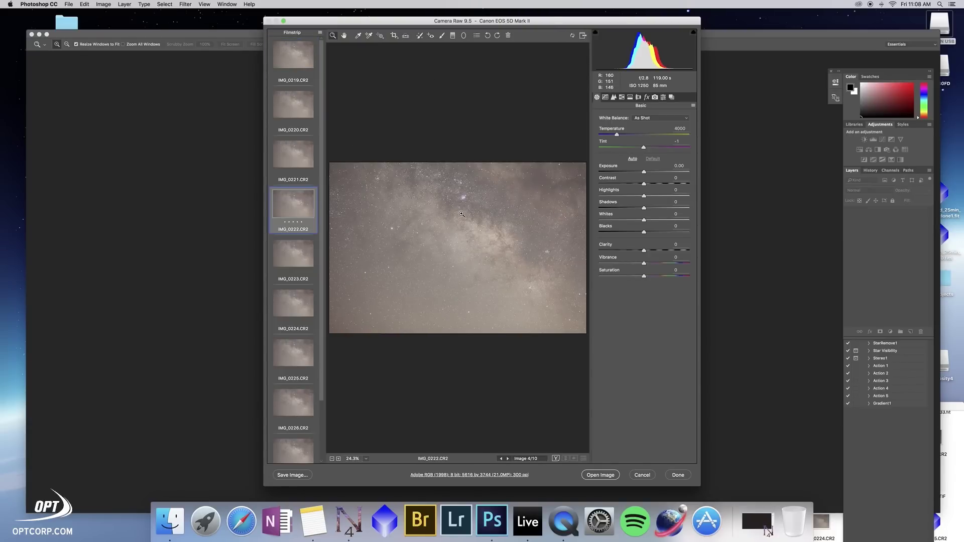
click(300, 64)
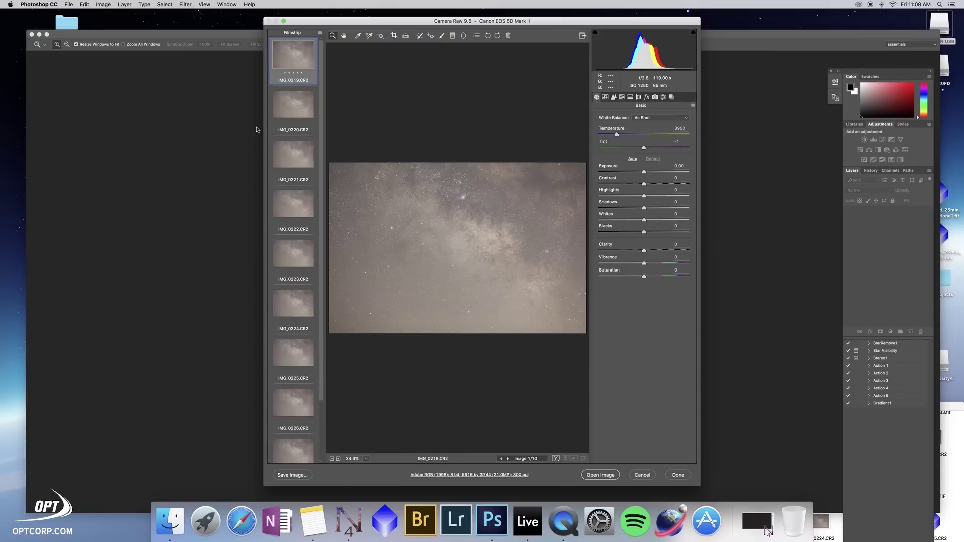
- Select all ten frames and cool their Temperature to 3500
scroll(289, 135, down, 3)
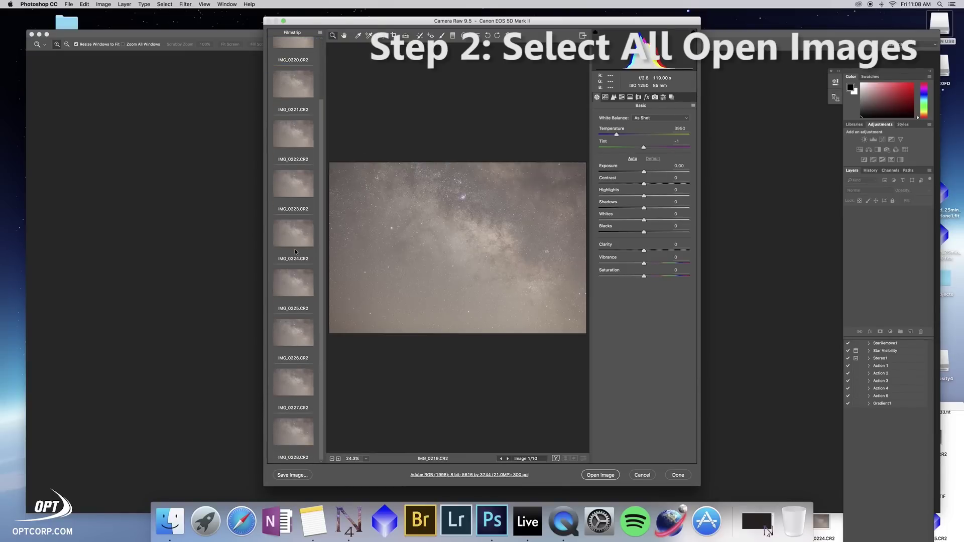
shift+click(286, 432)
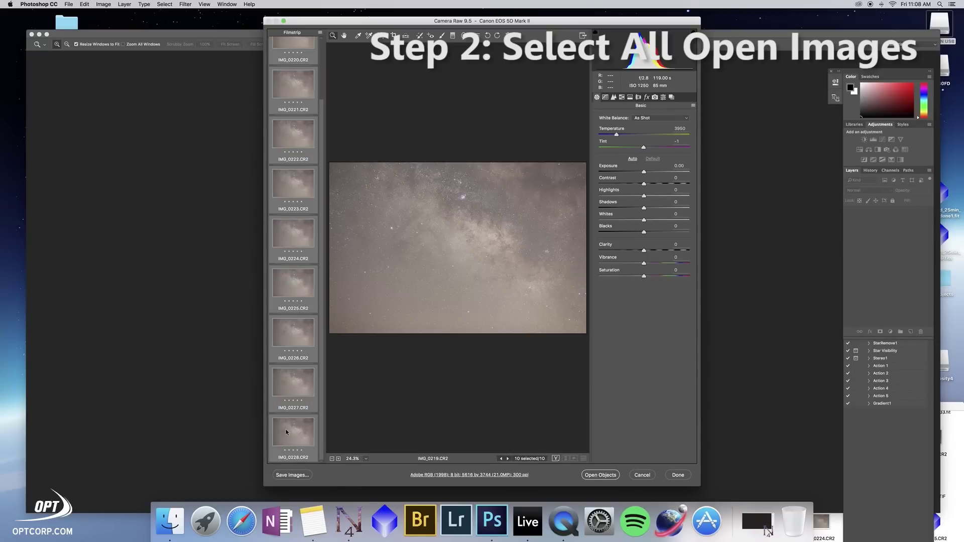
scroll(289, 393, up, 2)
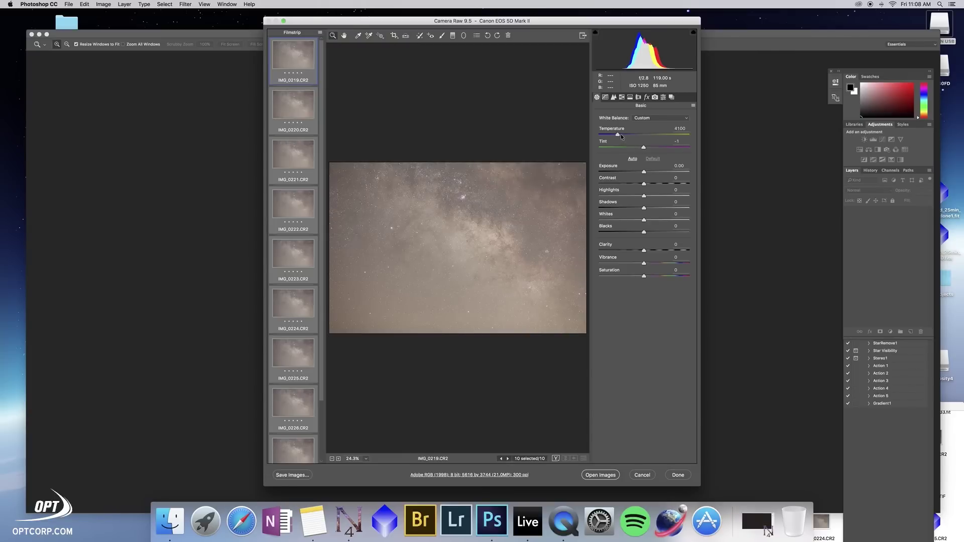
drag(618, 134, 614, 133)
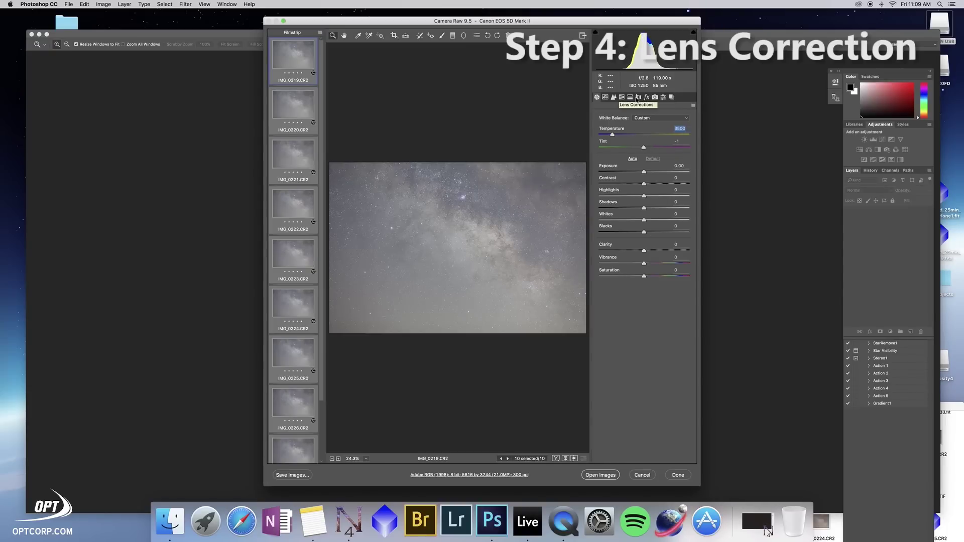
- Enable the Canon EF 85mm f/1.8 USM lens profile correction, toggling it to compare
click(638, 98)
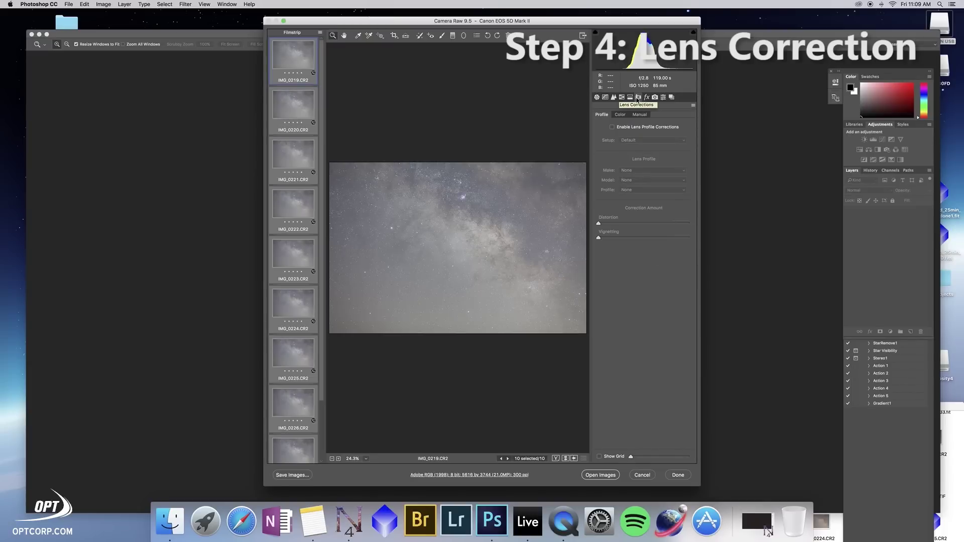
click(611, 128)
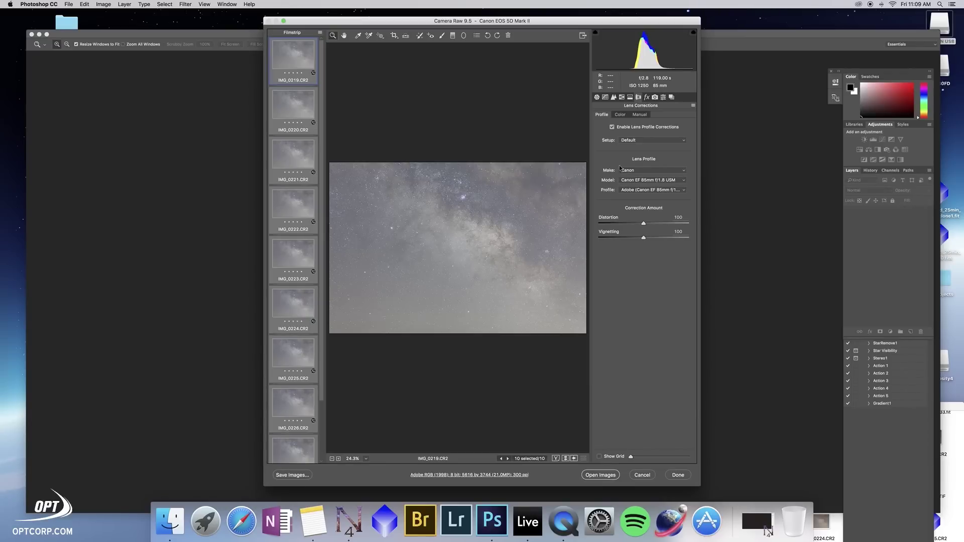
click(613, 127)
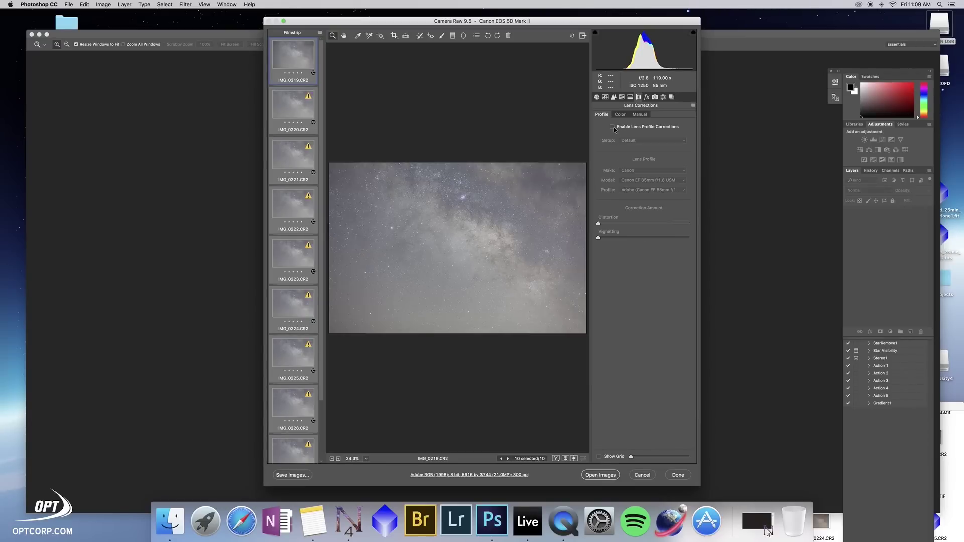
click(613, 127)
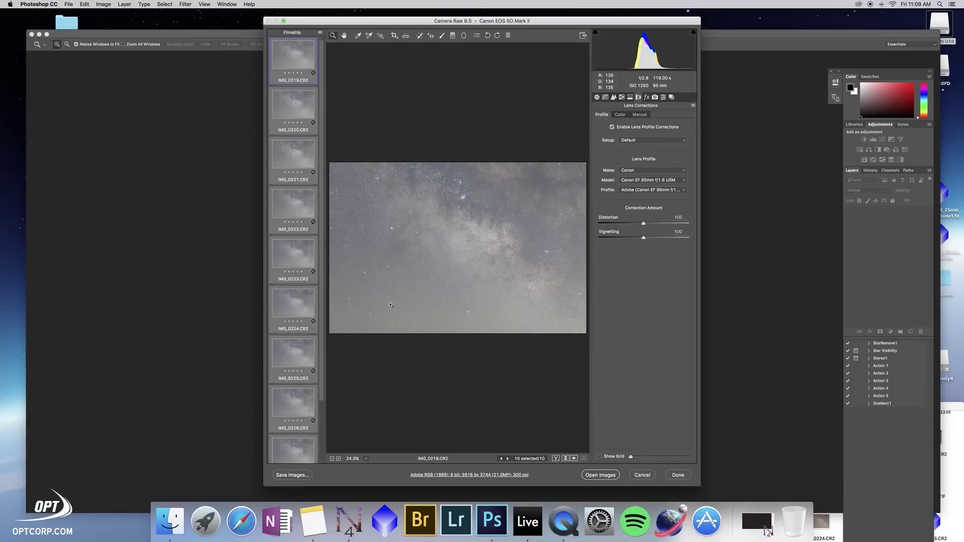
- In the Detail tab, set Luminance noise reduction to 25 and Color to 50
click(613, 96)
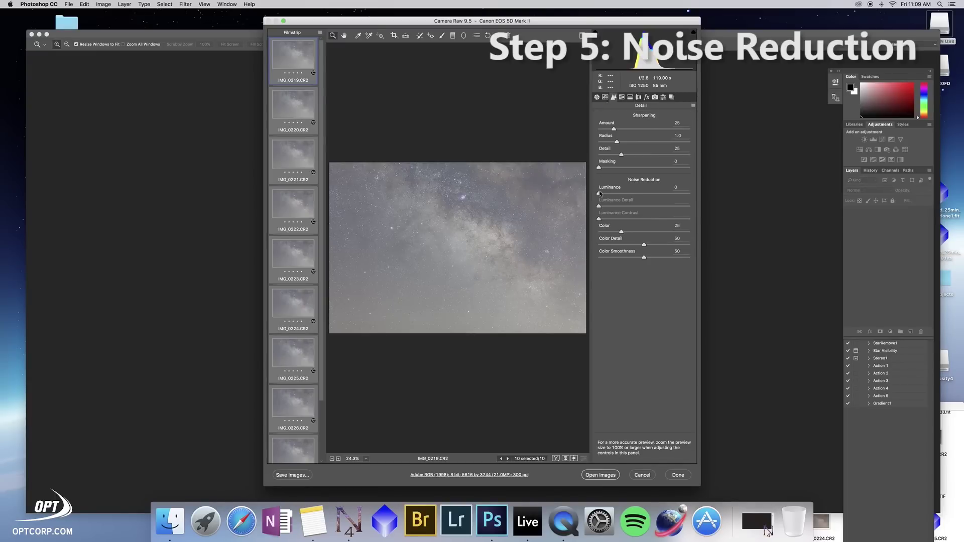
drag(618, 195, 624, 195)
drag(621, 195, 621, 195)
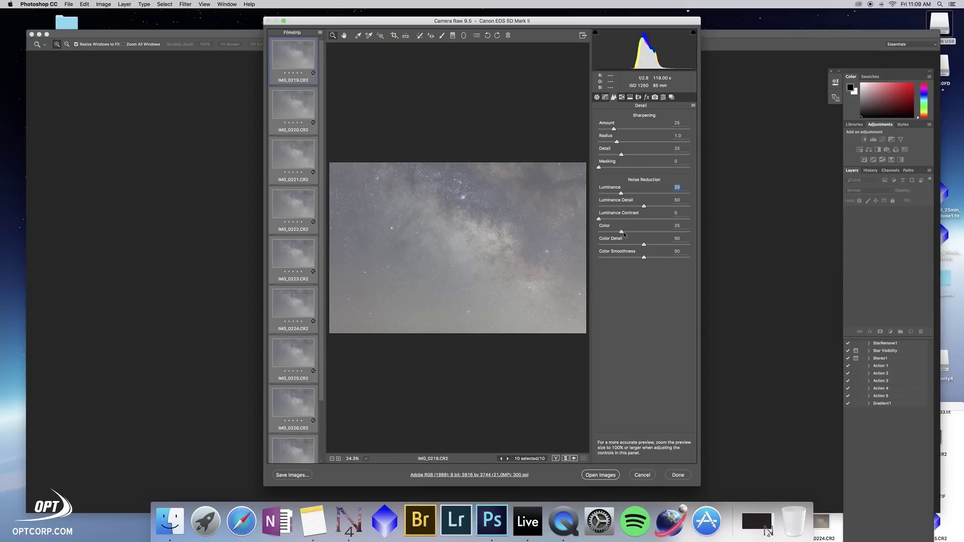
drag(627, 232, 646, 233)
- Zoom the star field to 100% and reset Luminance noise reduction to 15
click(562, 178)
click(562, 178)
click(527, 146)
click(493, 110)
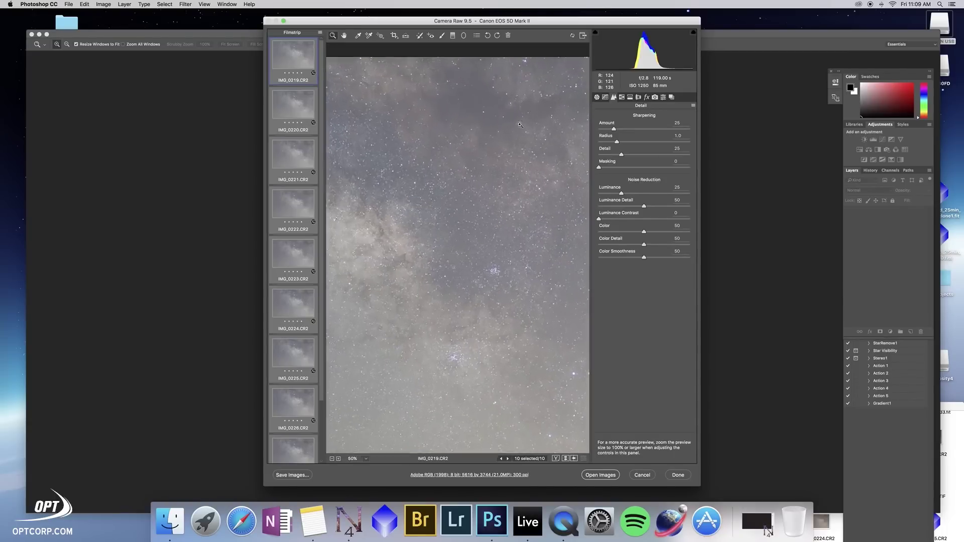
click(493, 109)
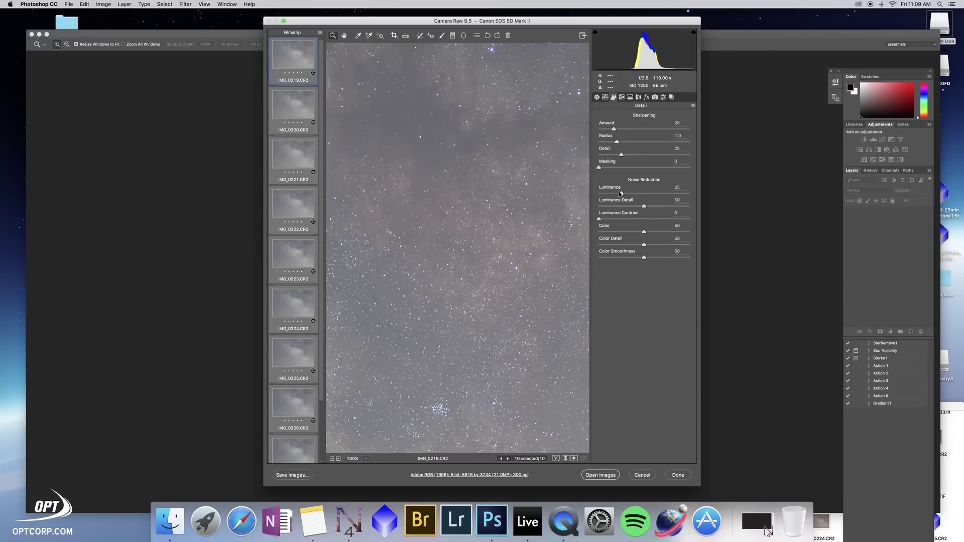
double_click(602, 194)
drag(600, 193, 618, 193)
- In the Basic tab, lower Exposure to -0.65 and raise Clarity to +38
click(597, 97)
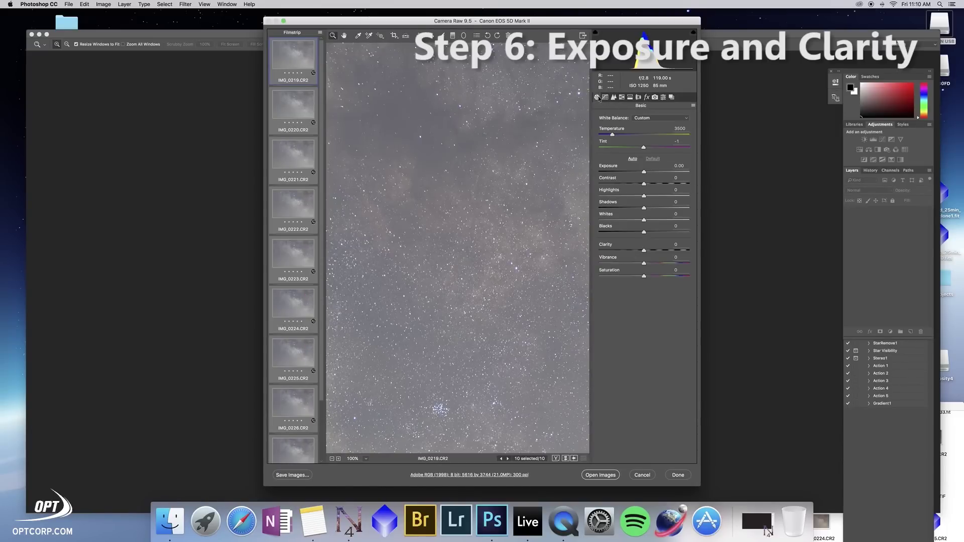
scroll(404, 112, down, 5)
scroll(405, 112, down, 3)
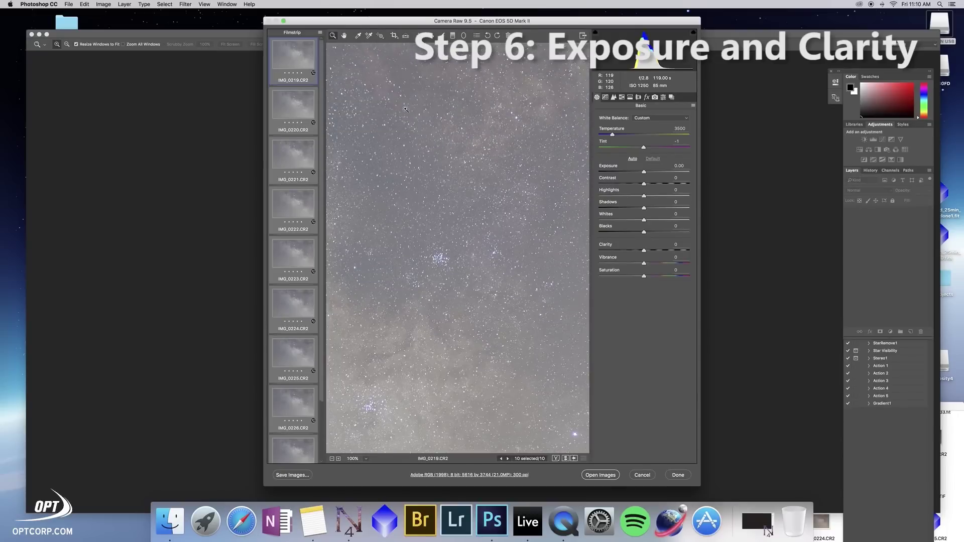
scroll(405, 109, up, 2)
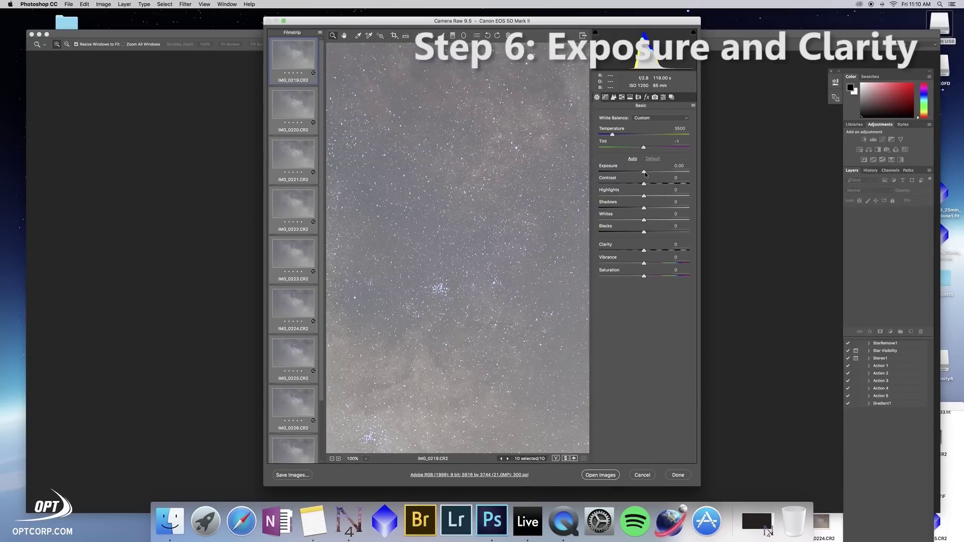
drag(645, 172, 641, 172)
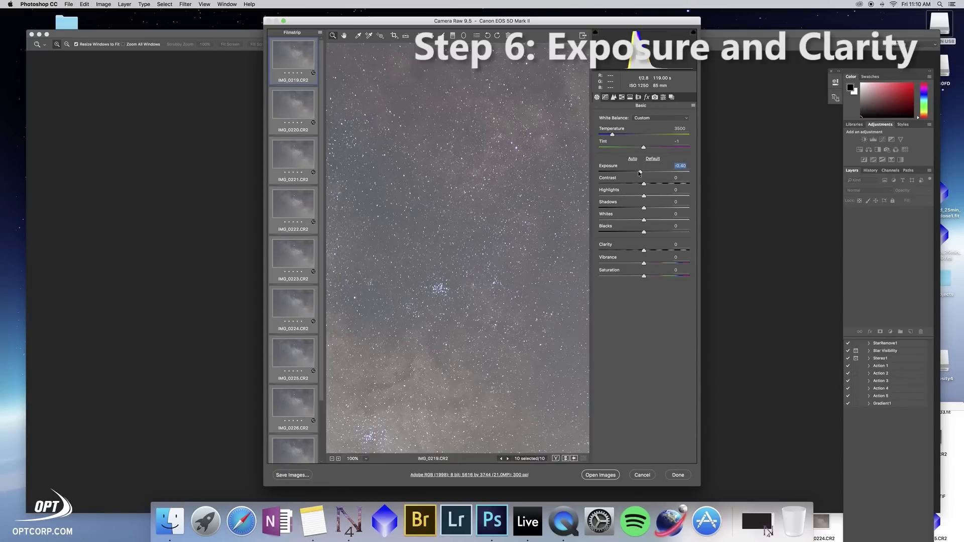
drag(640, 173, 638, 172)
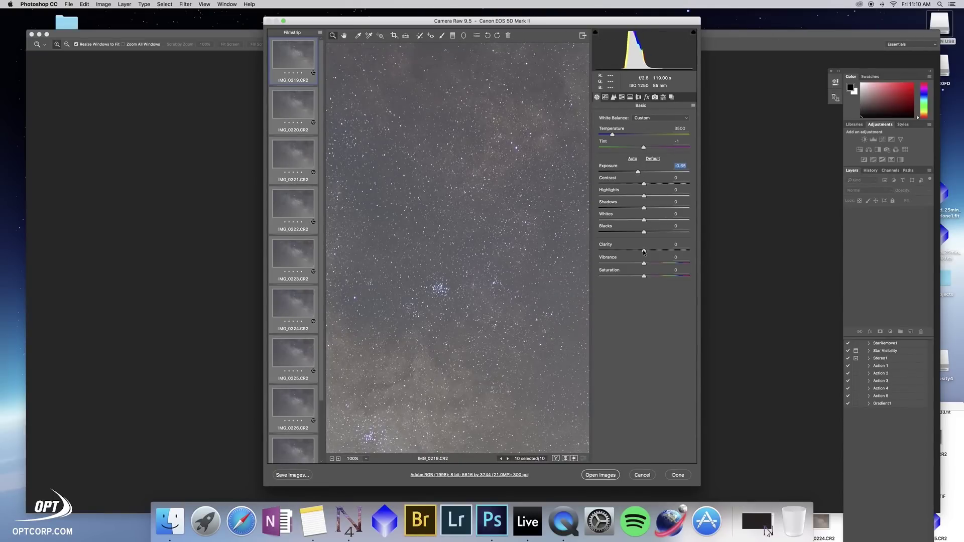
drag(645, 250, 662, 253)
scroll(433, 241, down, 10)
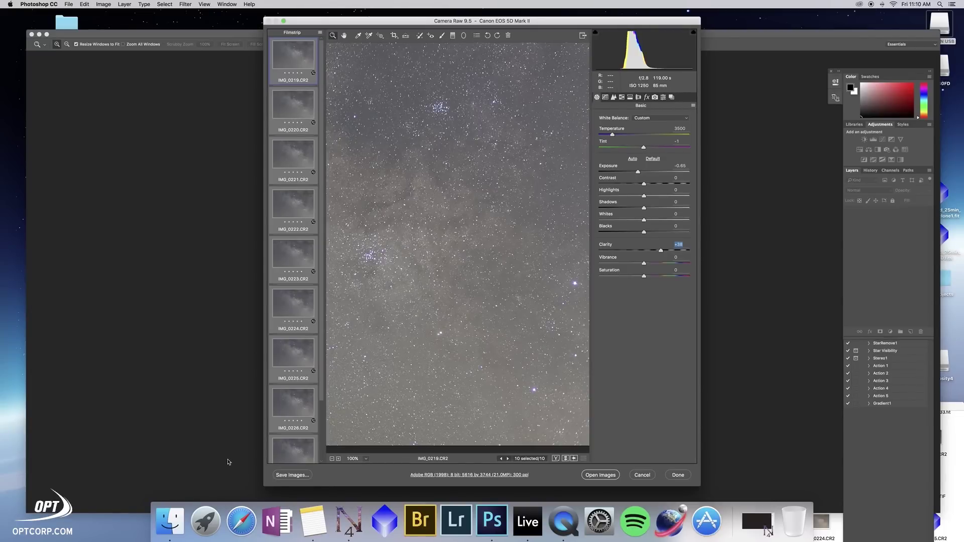
- Set the Workflow Options bit depth to 16 Bits/Channel
click(483, 475)
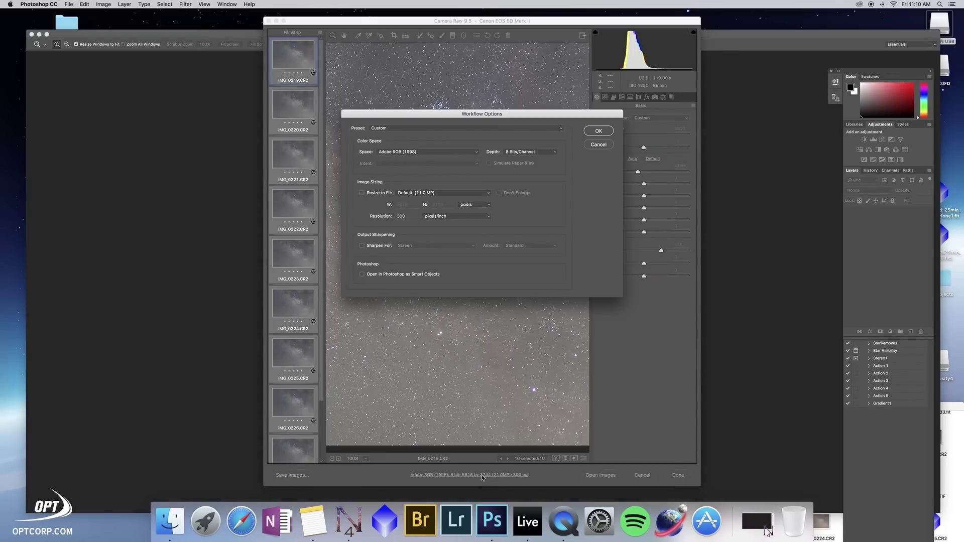
click(550, 152)
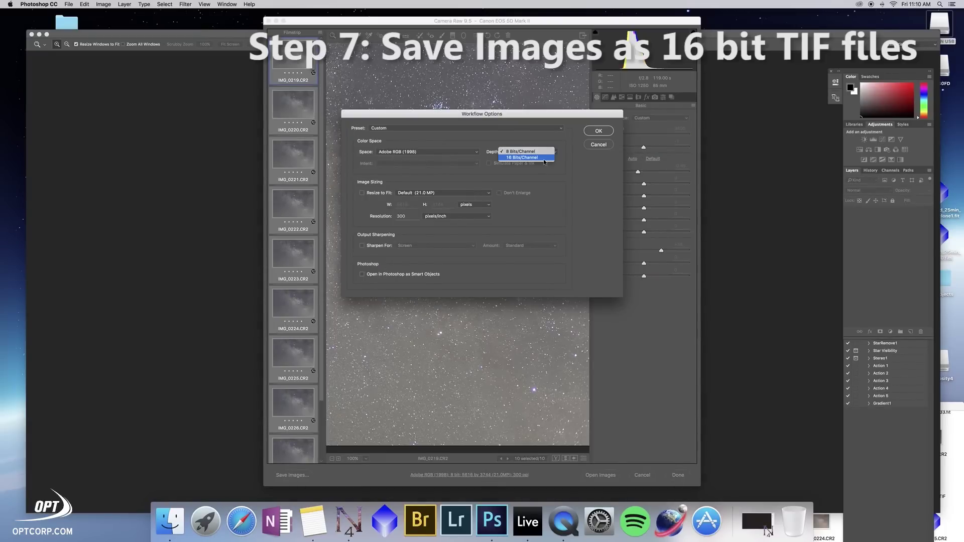
click(537, 159)
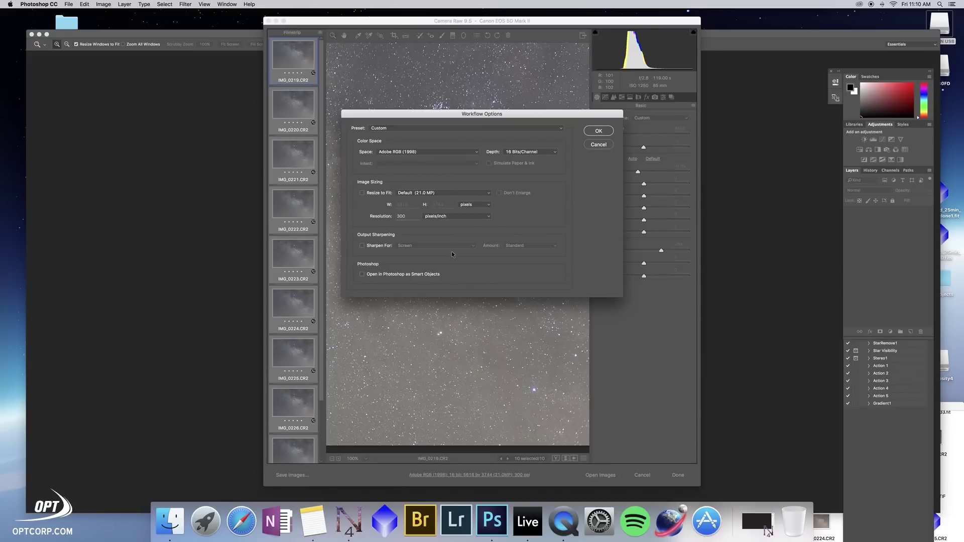
click(599, 131)
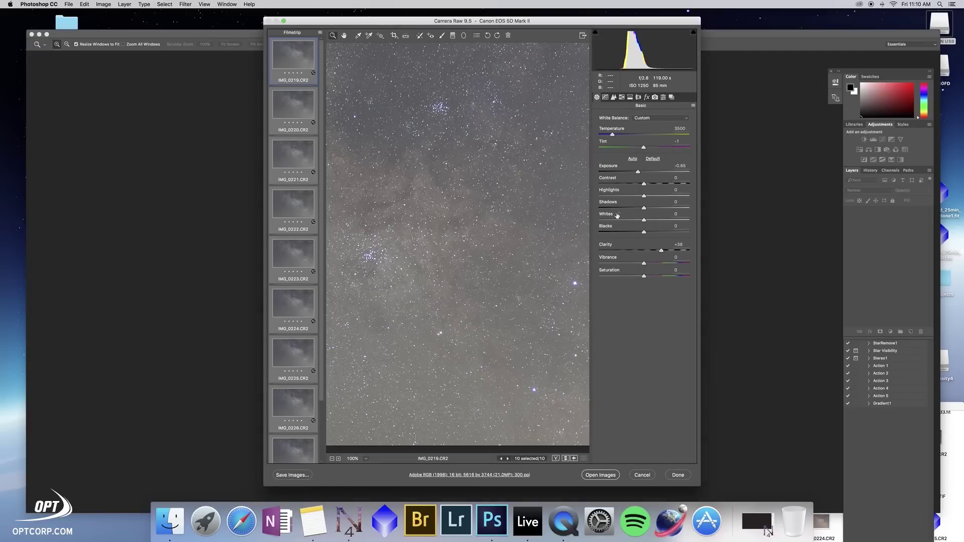